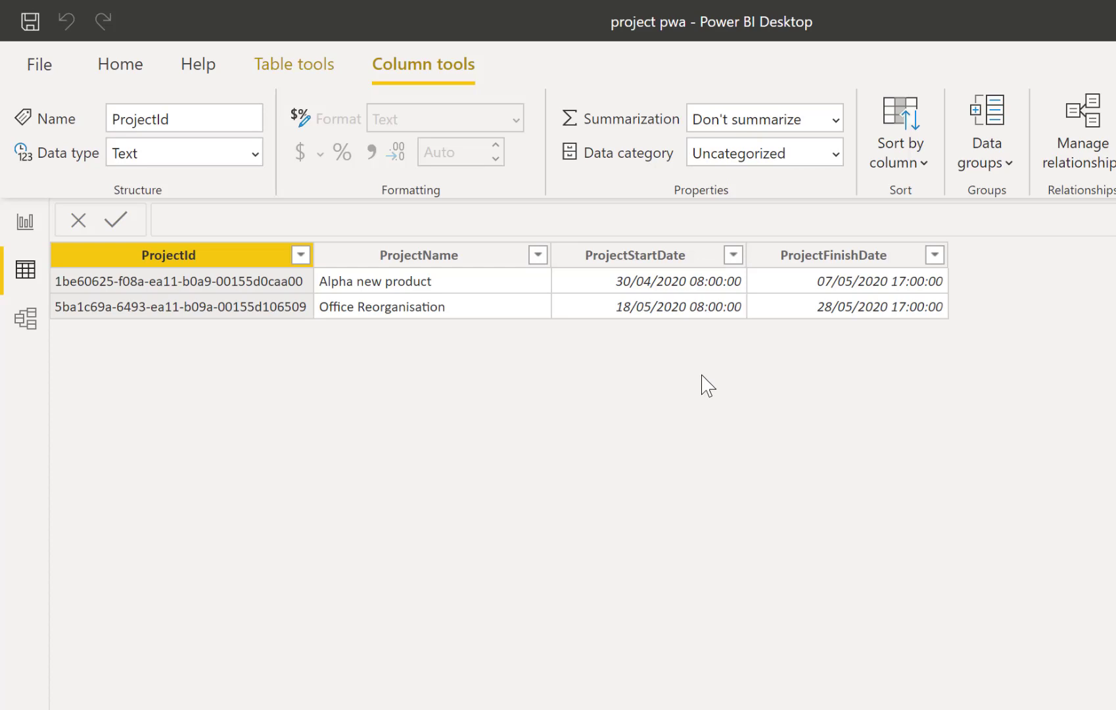
In Power Query, add a Date Only copy of Projects' ProjectStartDate, then delete that Inserted Date step.
left_click(127, 66)
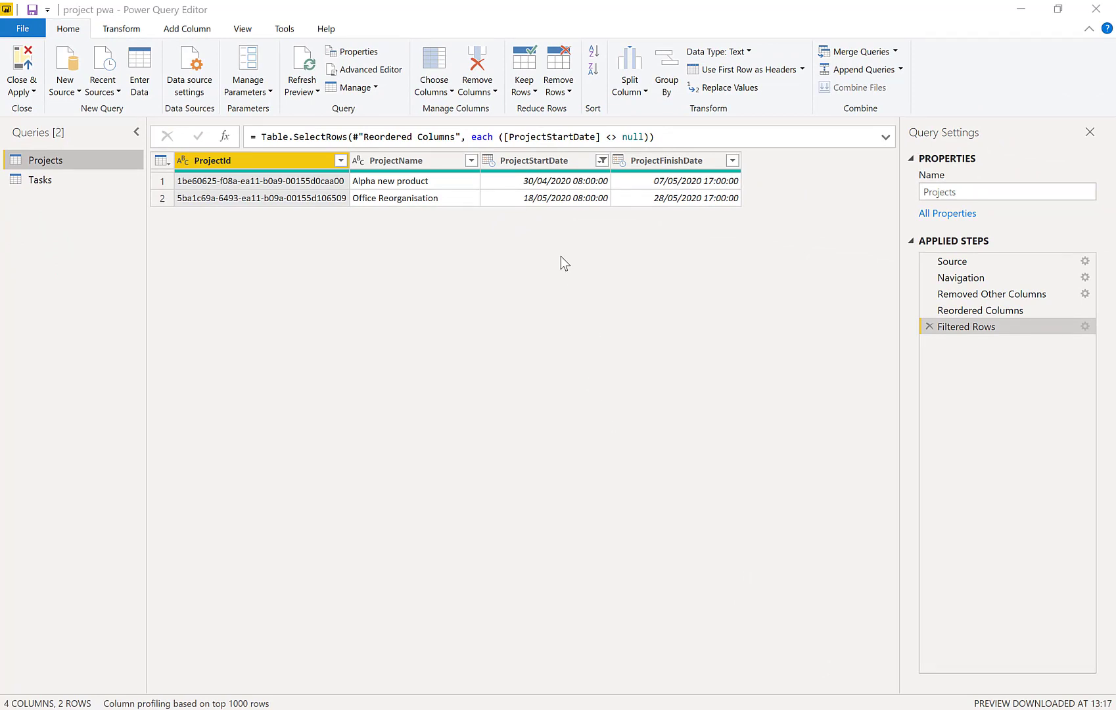
left_click(531, 162)
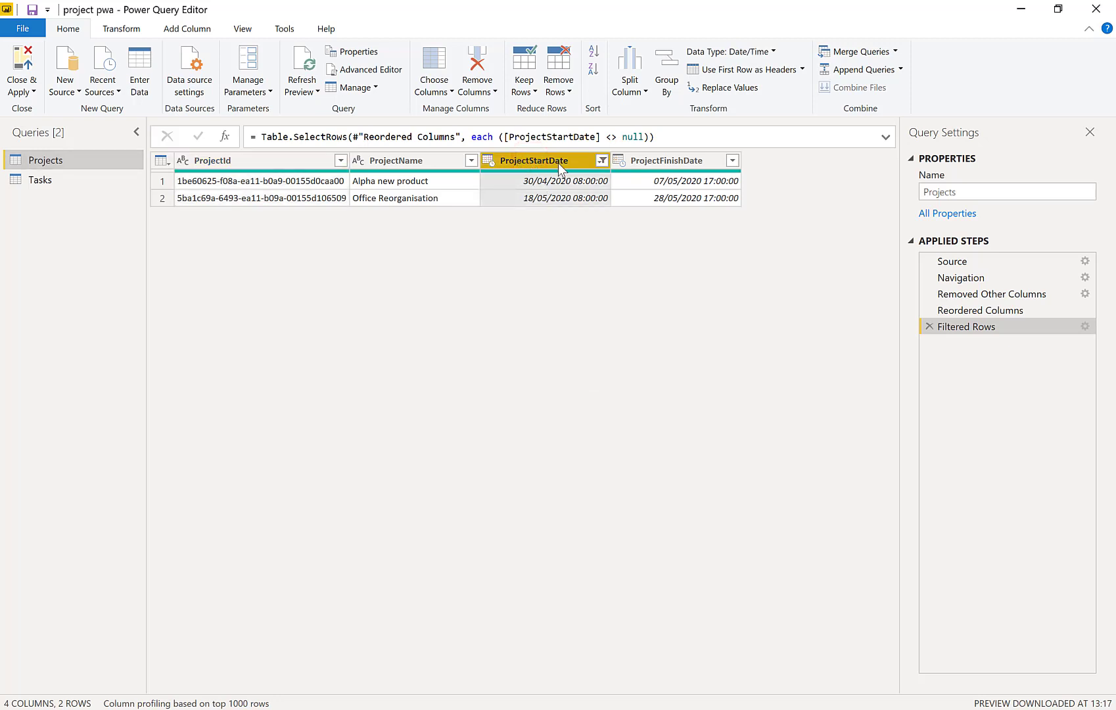
left_click(186, 29)
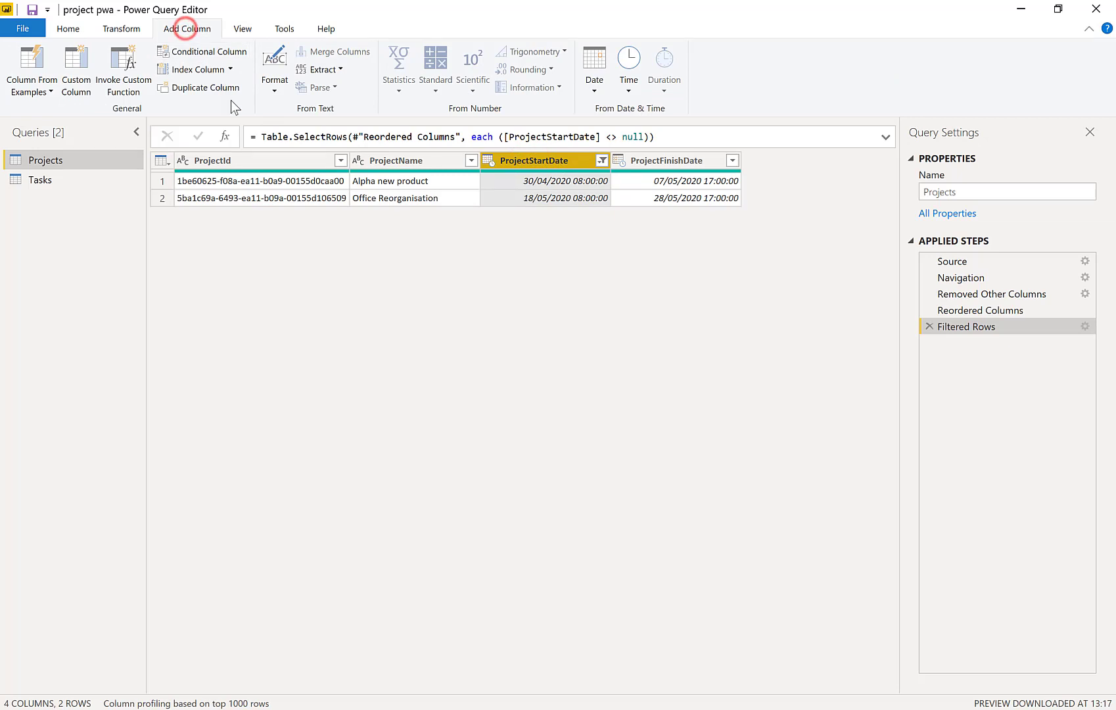
left_click(590, 83)
left_click(561, 125)
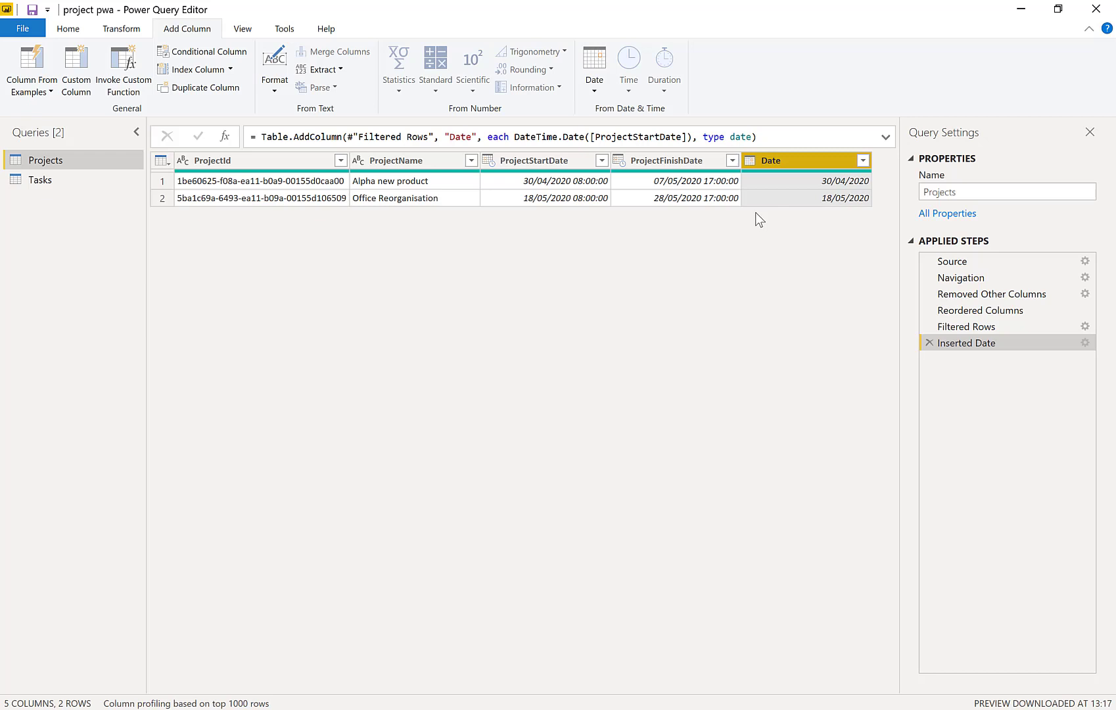
left_click(931, 344)
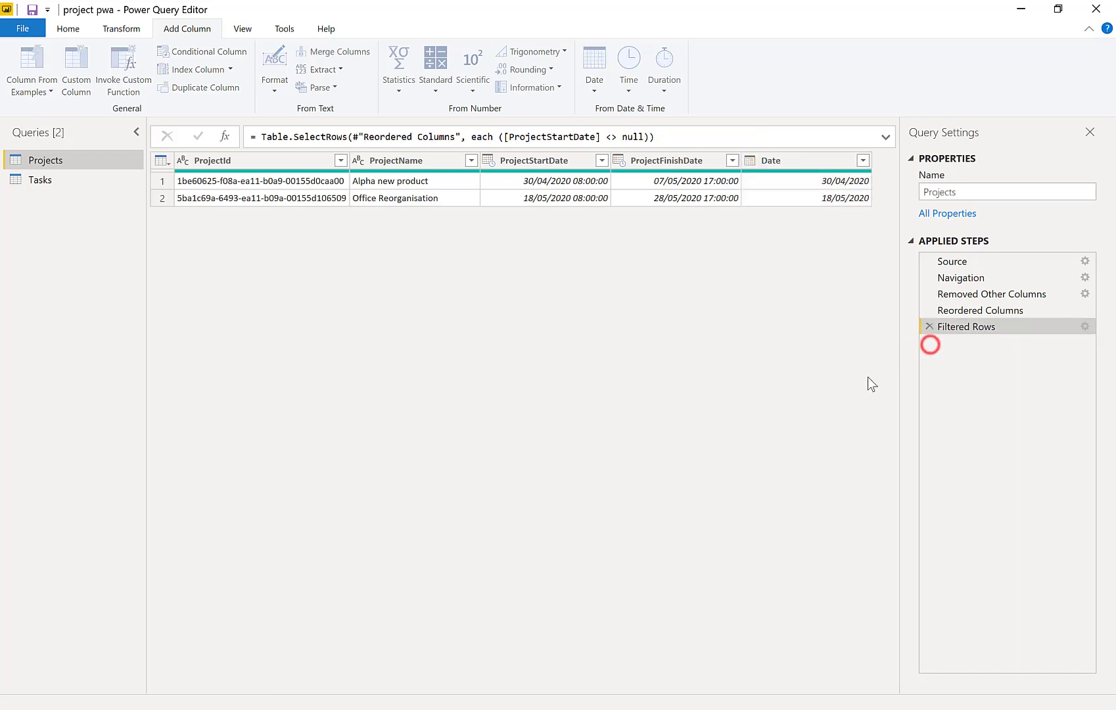
Convert ProjectStartDate in place to Date Only, creating an Extracted Date step.
left_click(552, 164)
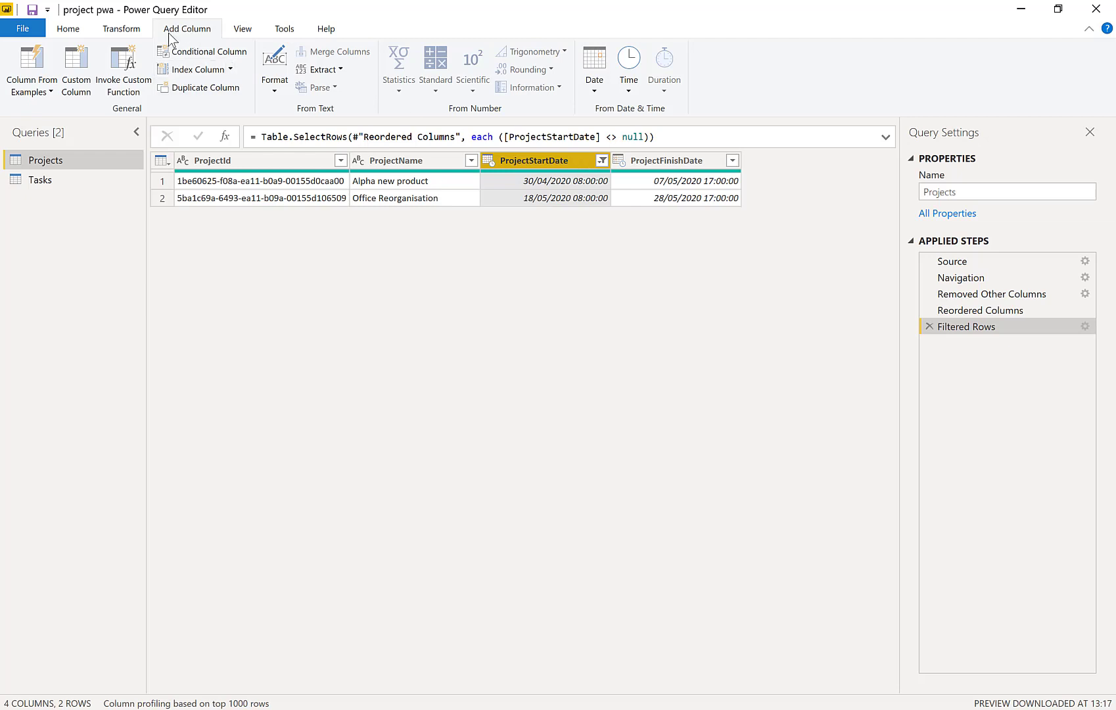
left_click(110, 31)
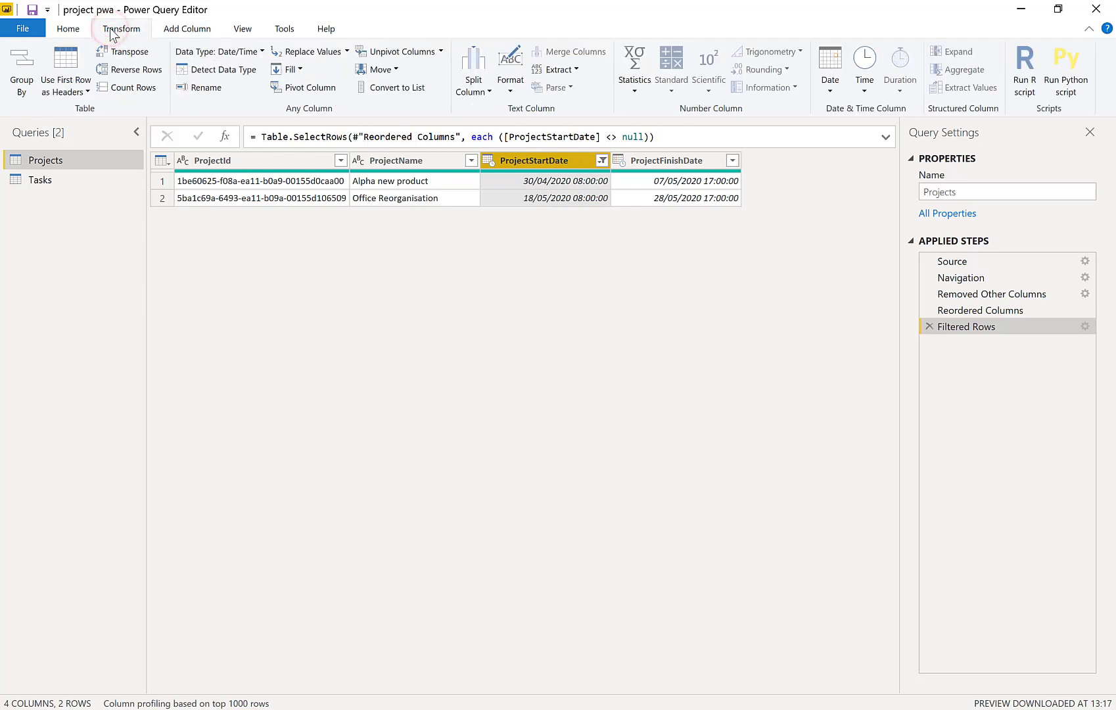
left_click(831, 88)
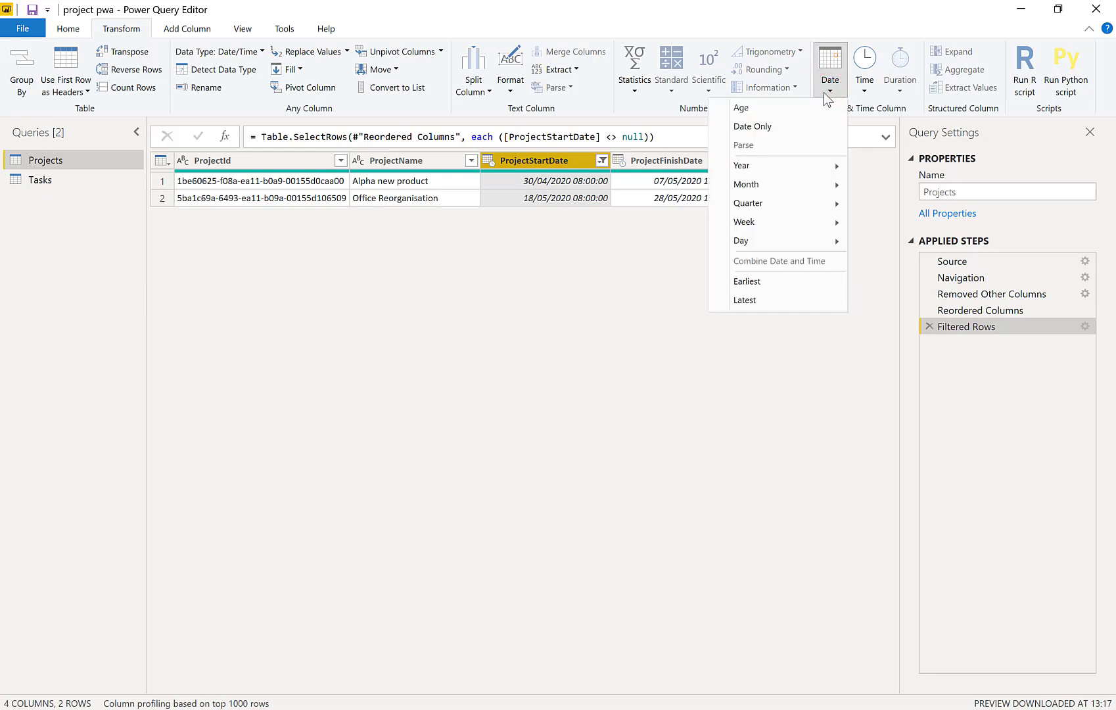
left_click(770, 126)
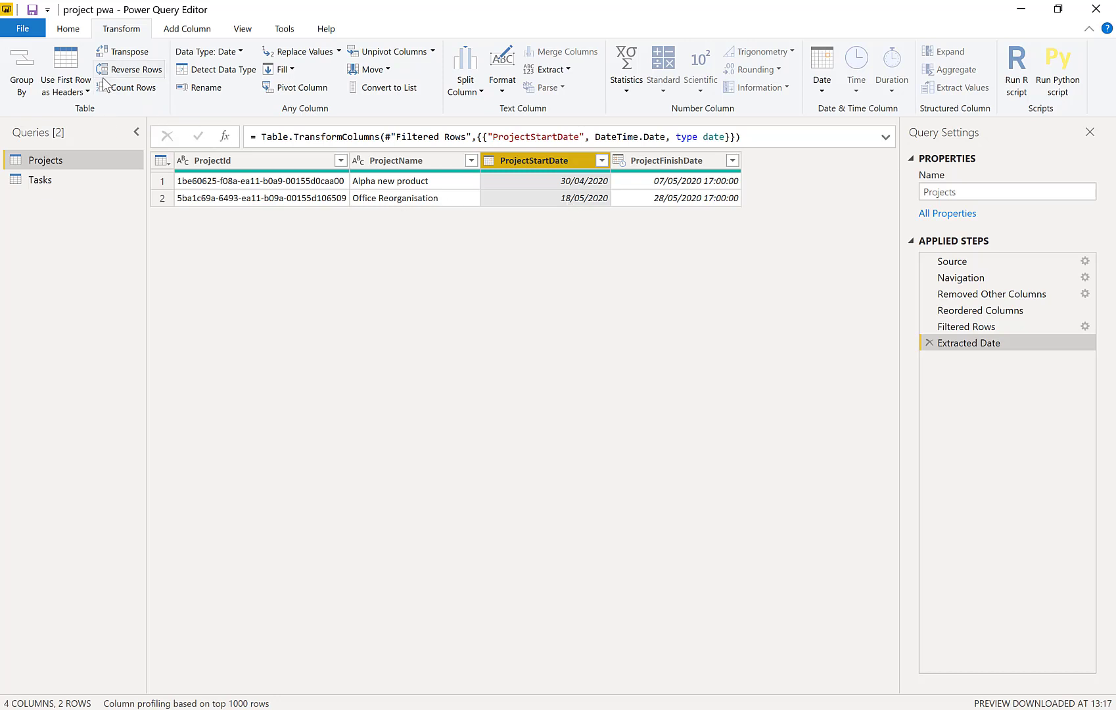
left_click(67, 28)
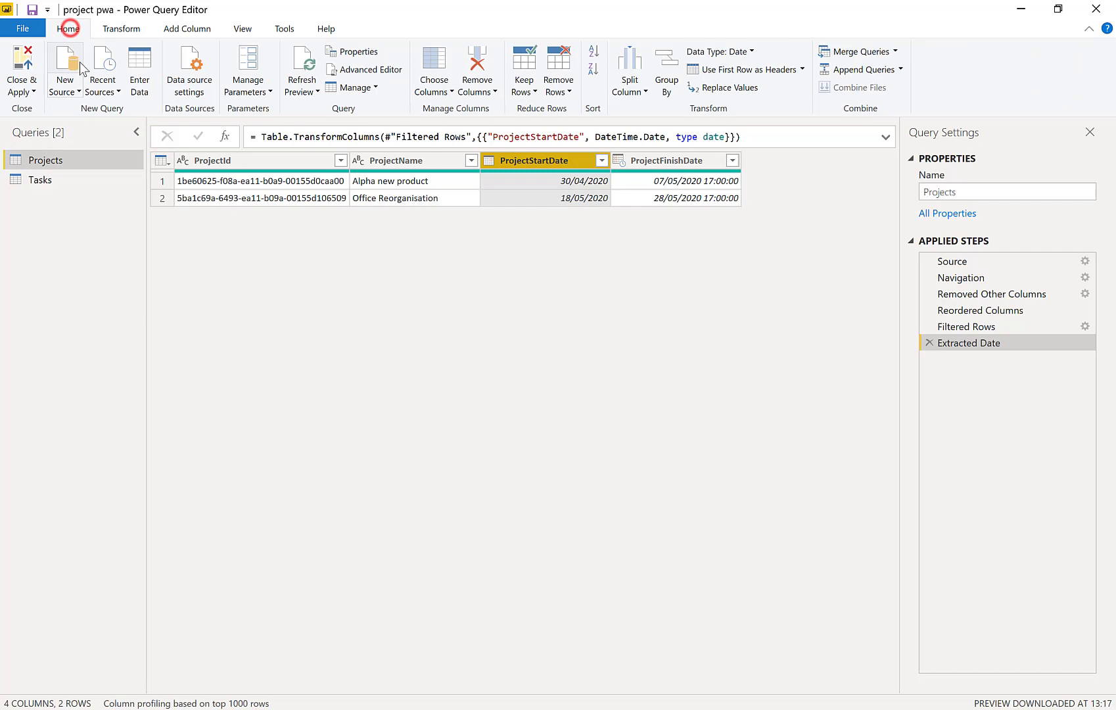
Close & Apply the query changes and select the ProjectFinishDate column in data view.
left_click(20, 64)
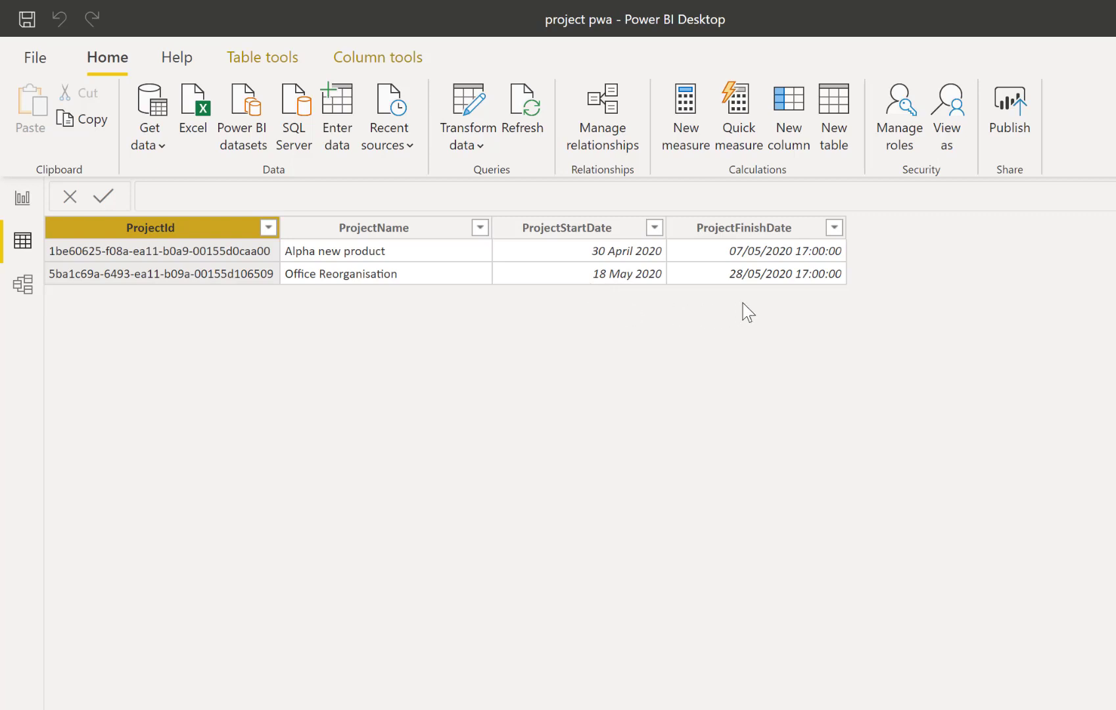
left_click(733, 230)
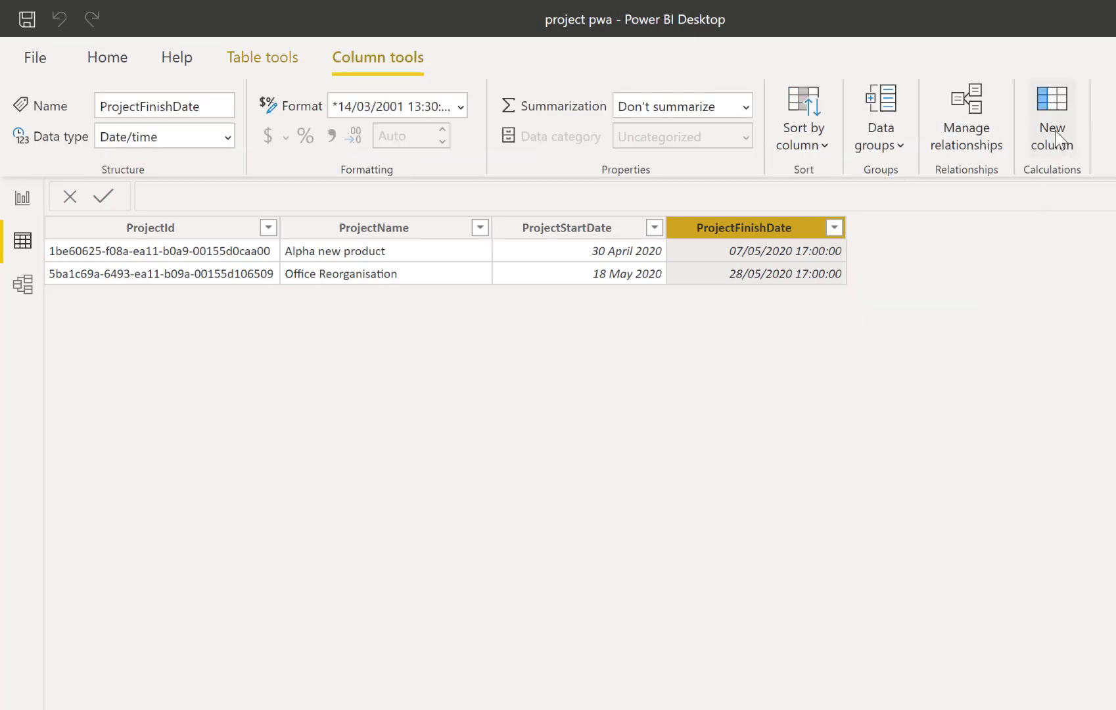
Start a new column FinishDate = DATE( with YEAR(Projects[ProjectFinishDate]) as its first argument.
left_click(1055, 130)
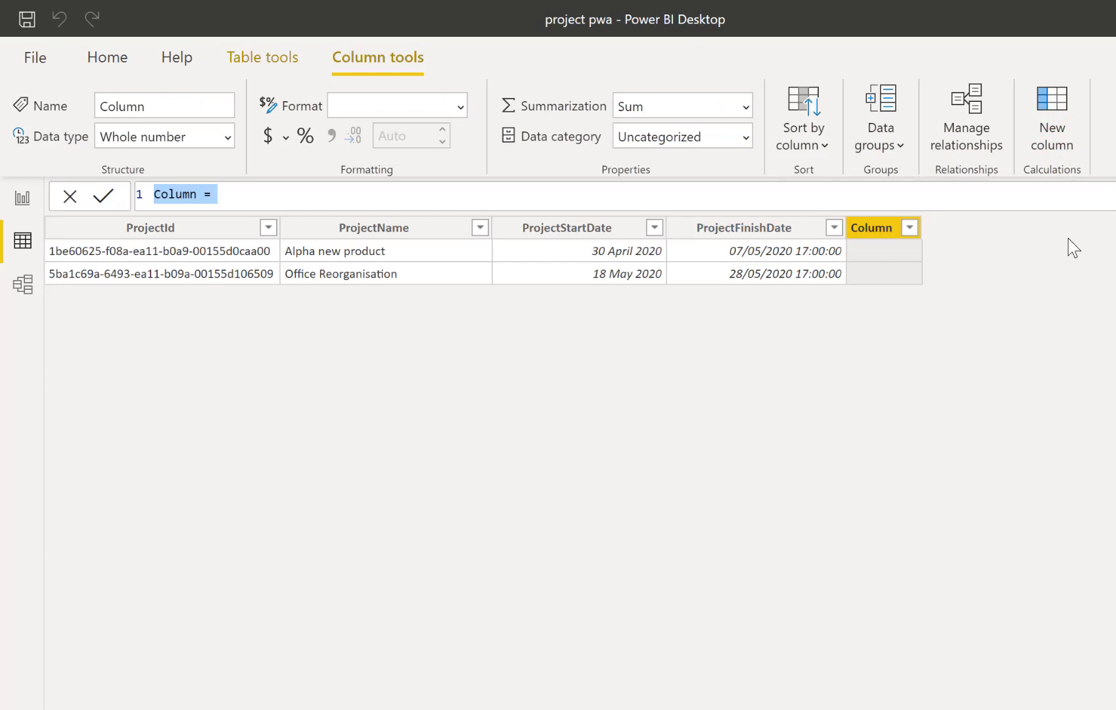
type("Finish")
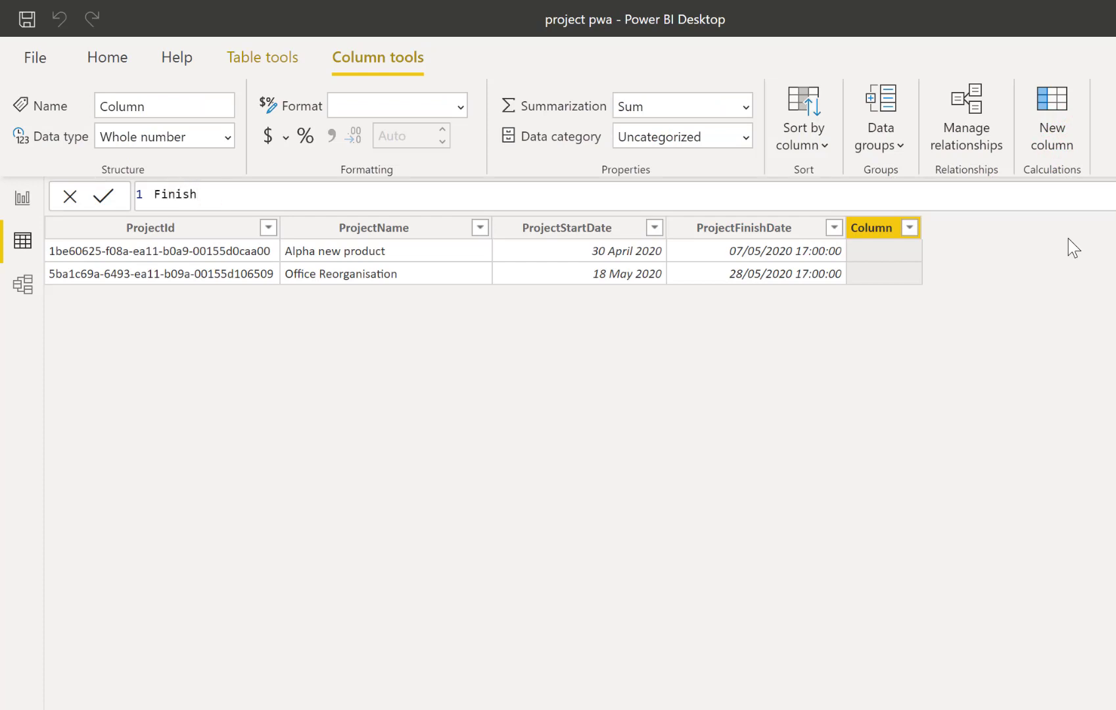
type("Date = date")
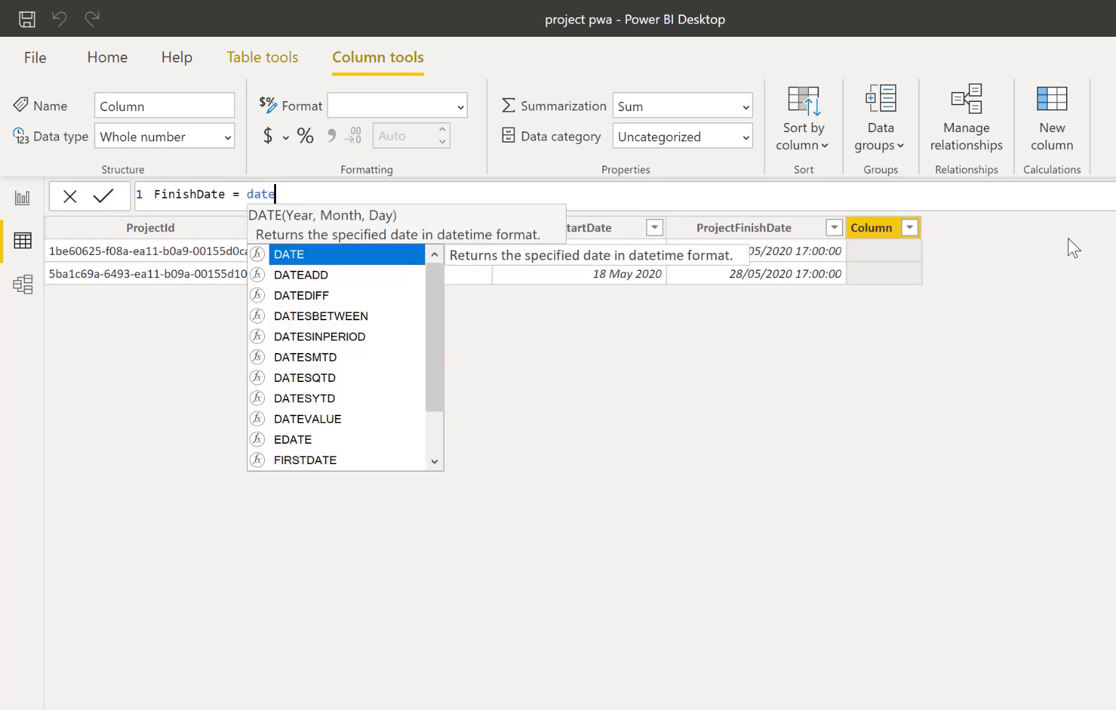
key("Tab")
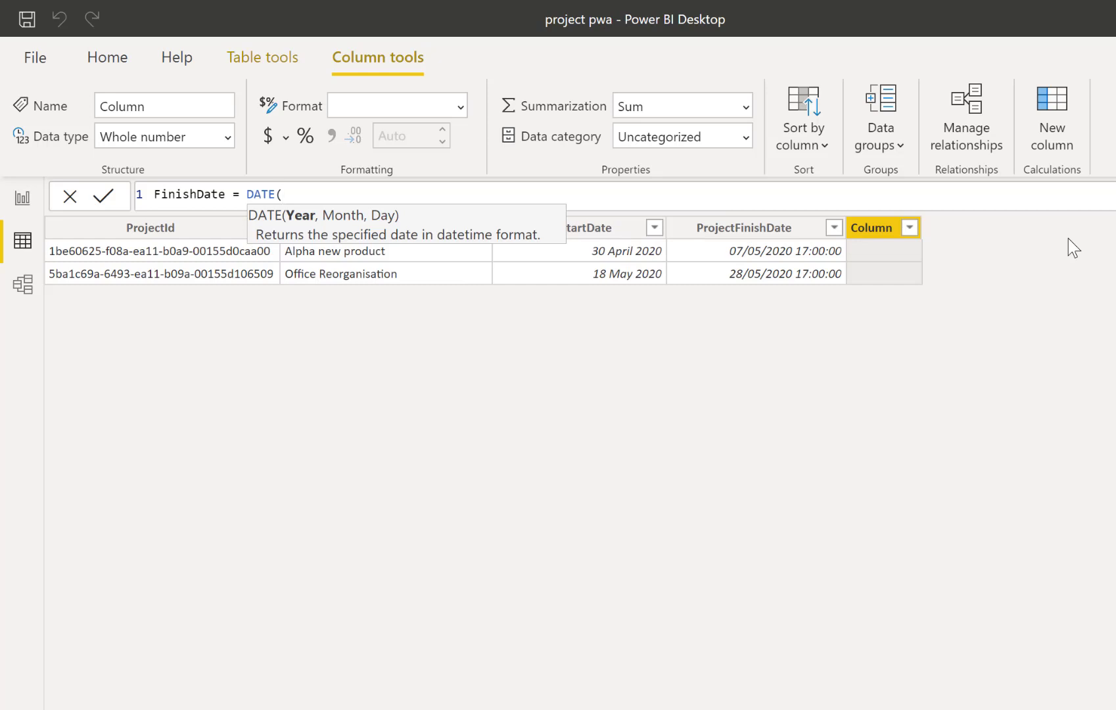
key("shift+Return")
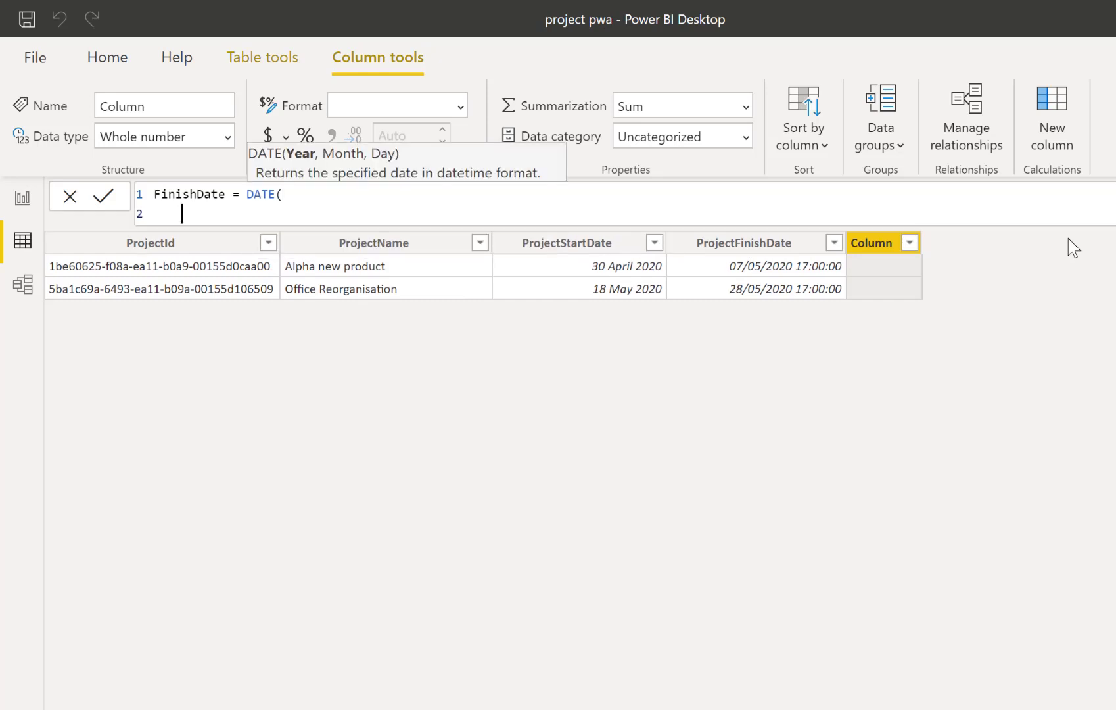
type("year(")
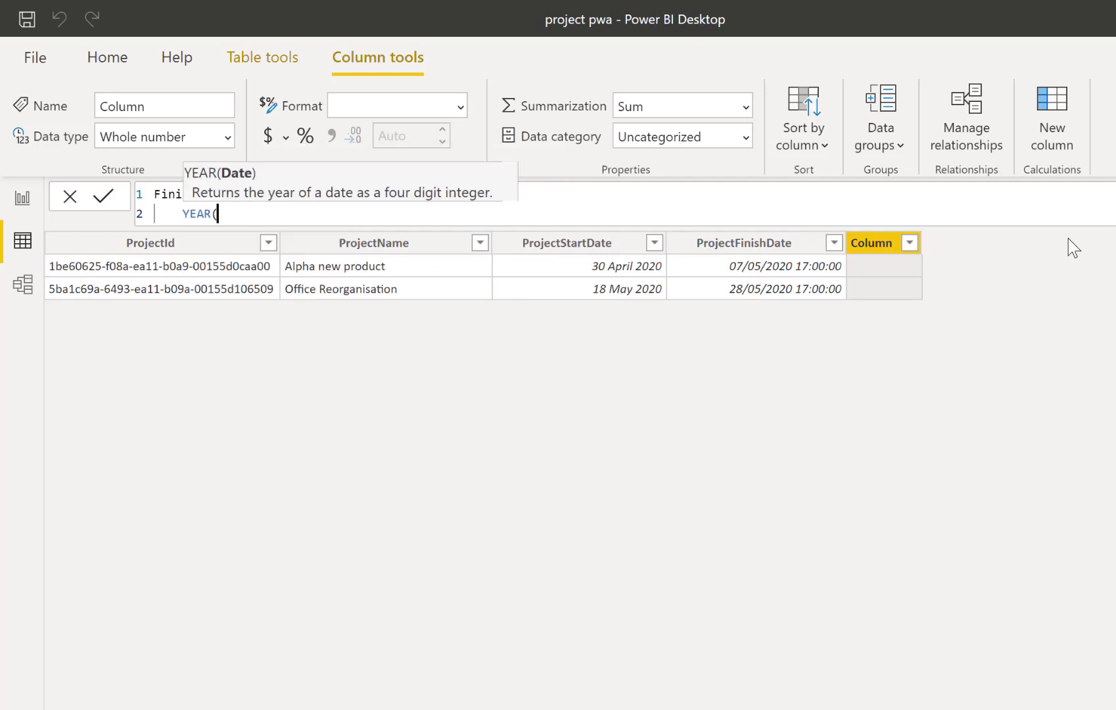
type("fin")
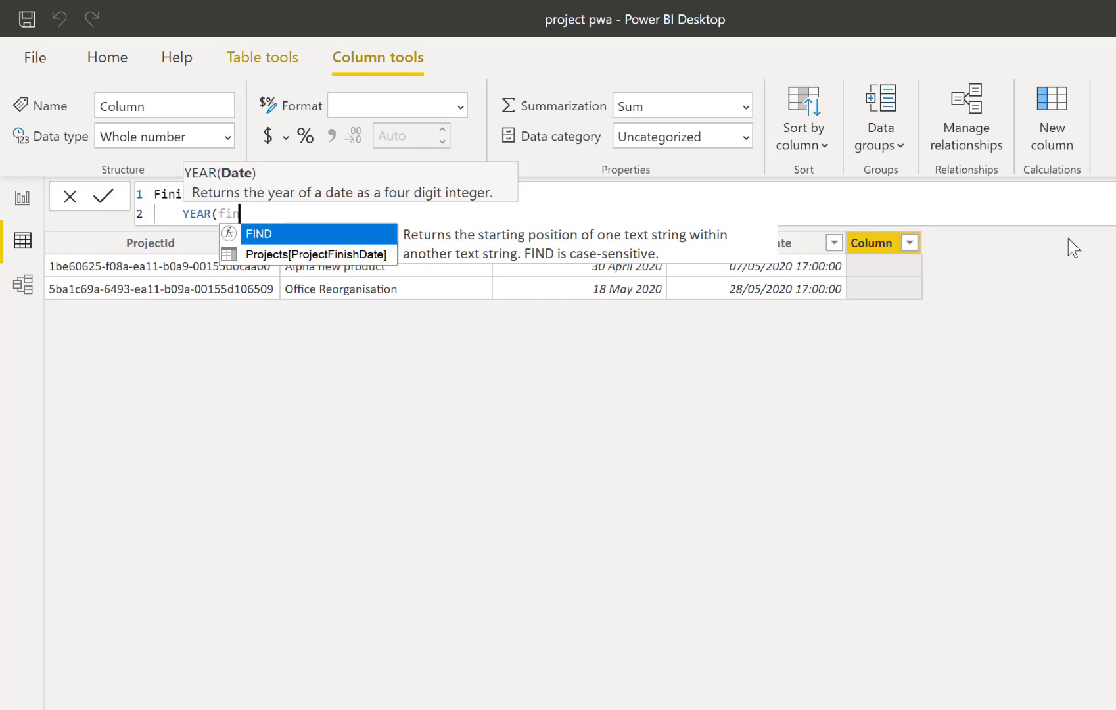
key("Down")
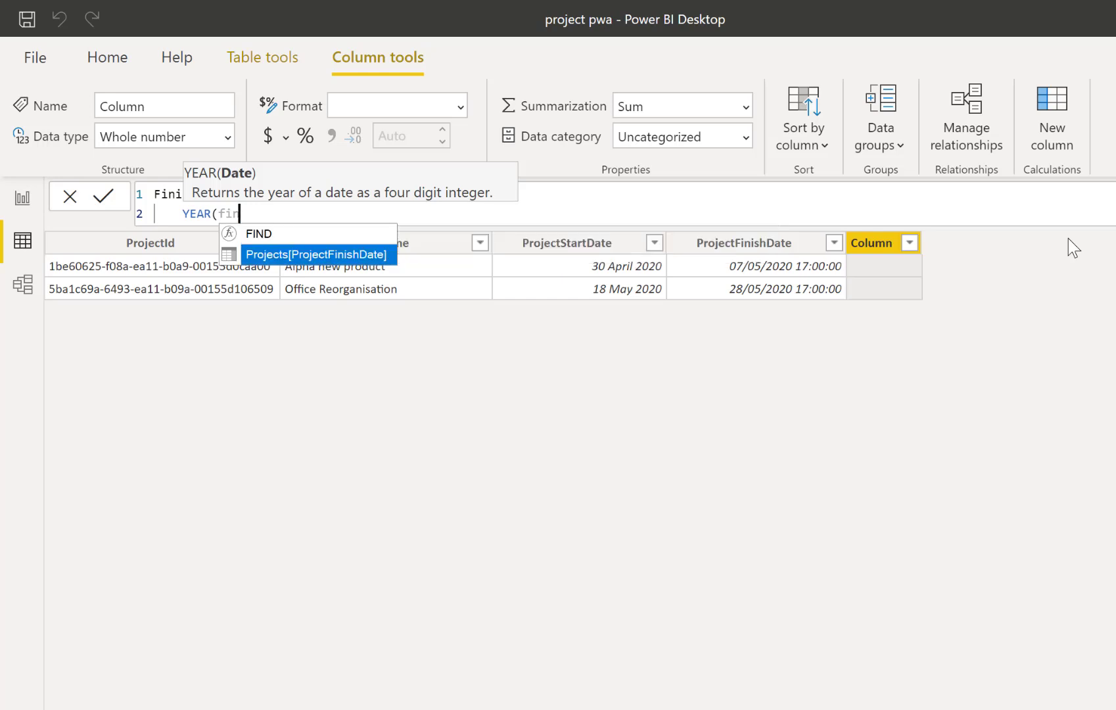
key("Tab")
type(")")
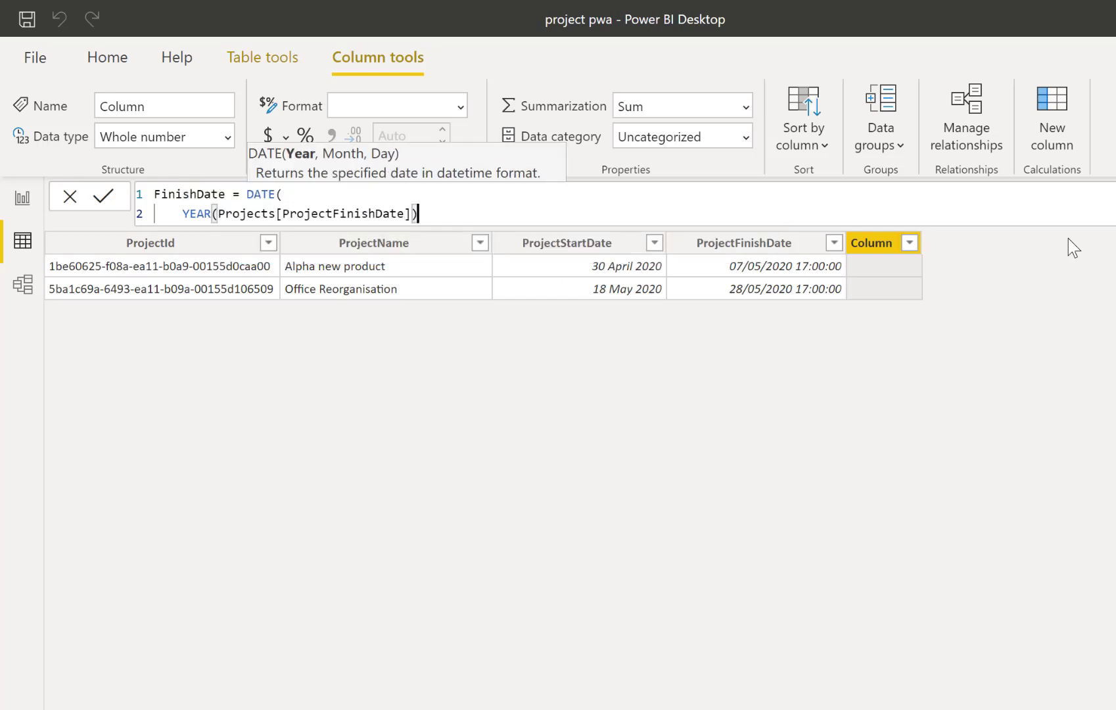
type(",")
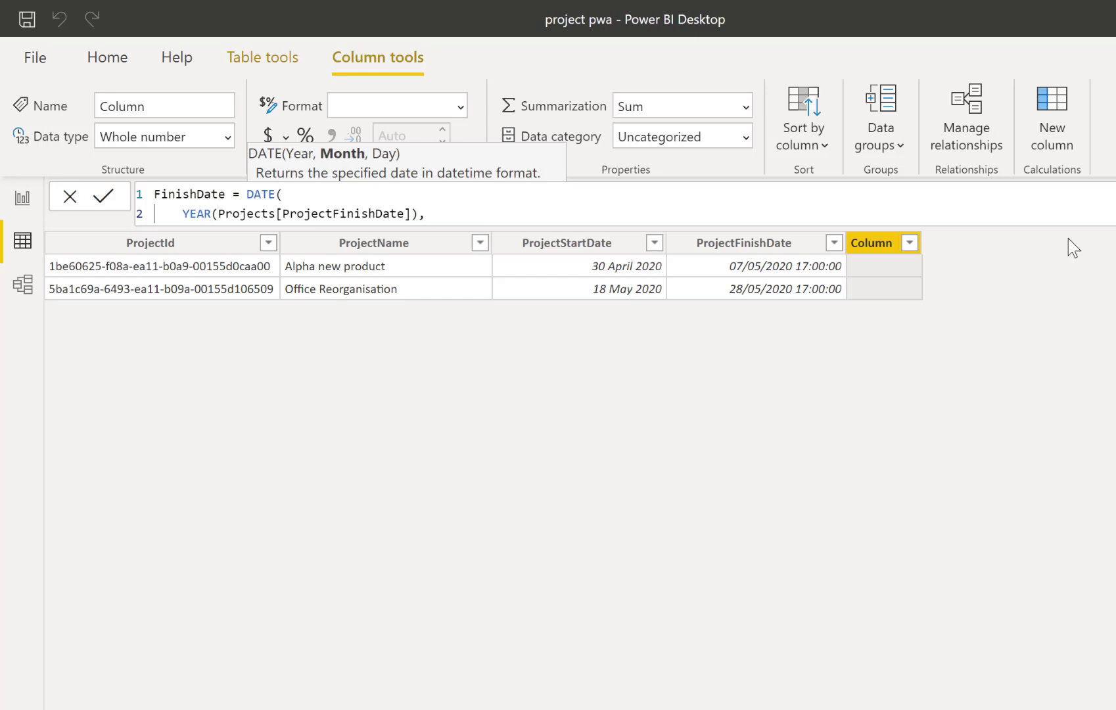
key("Return")
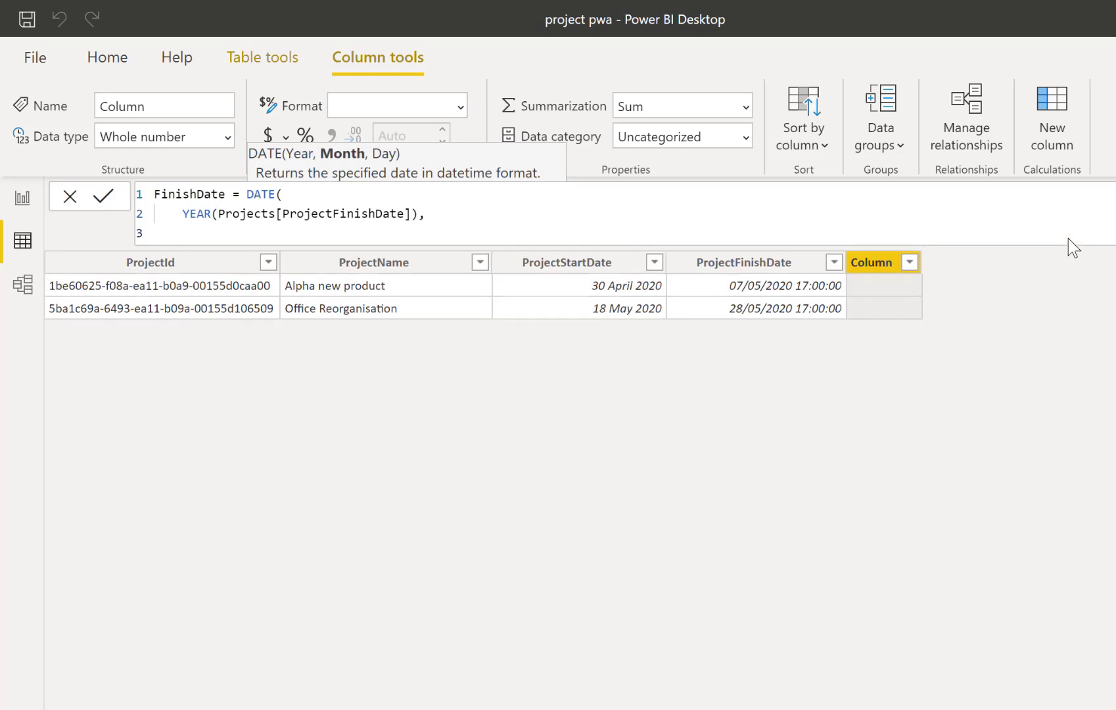
Add MONTH and DAY of Projects[ProjectFinishDate] as DATE's remaining arguments, close it and commit.
type("mon")
key("Tab")
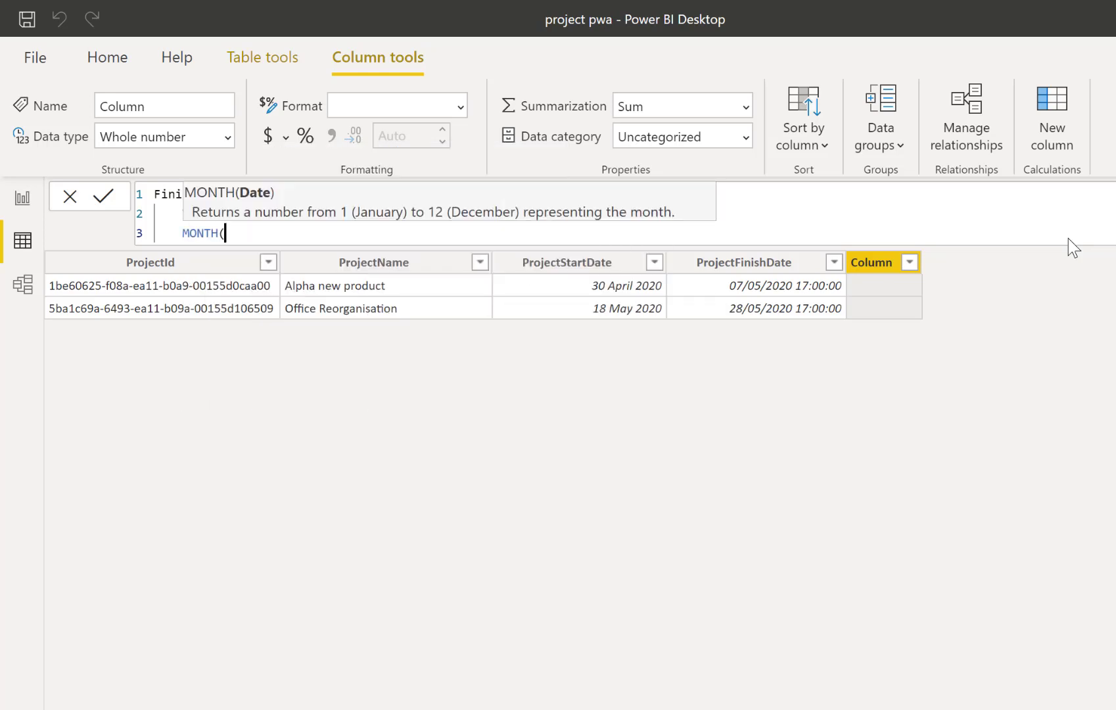
type("fin")
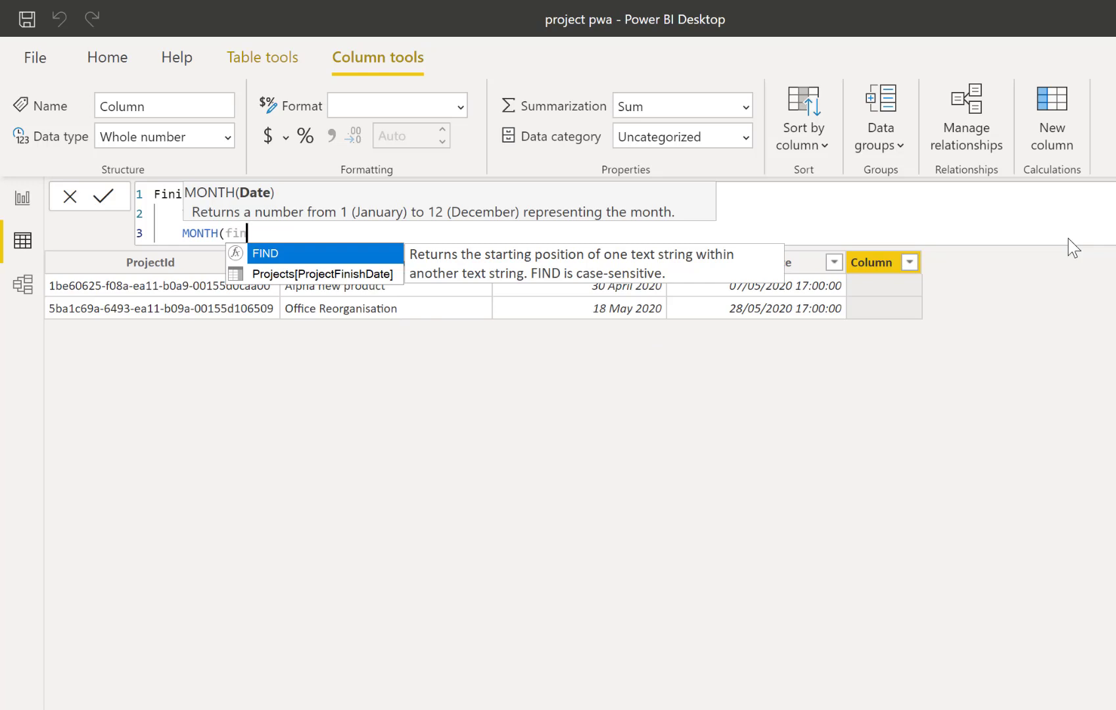
key("Down")
key("Tab")
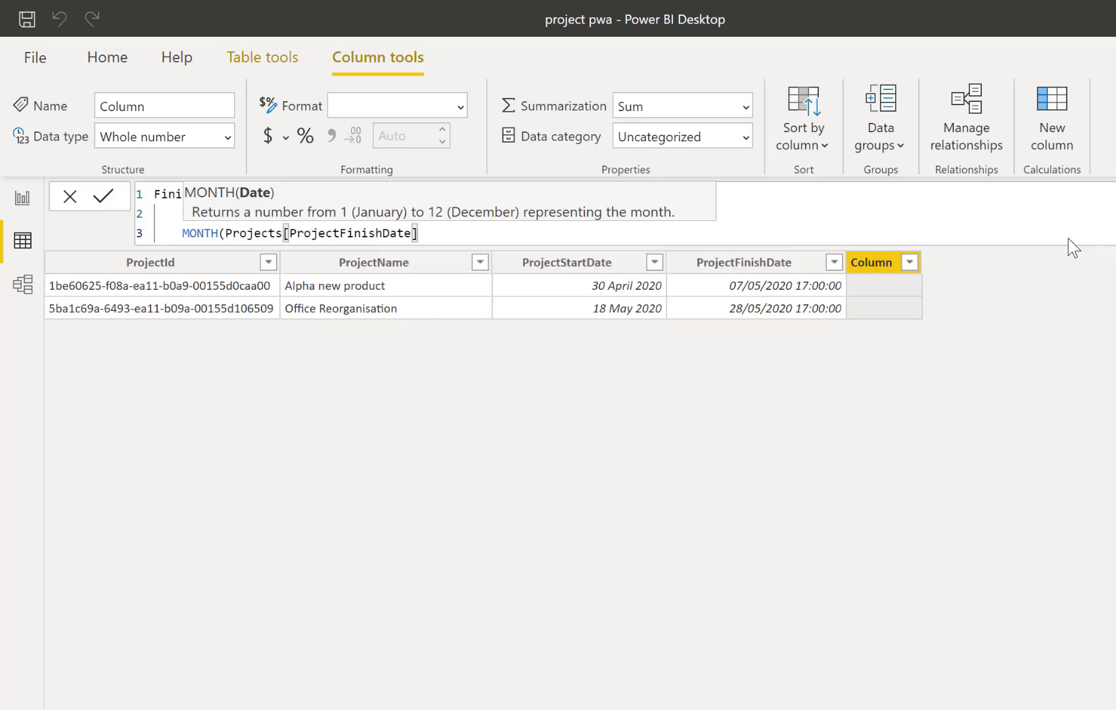
type(")")
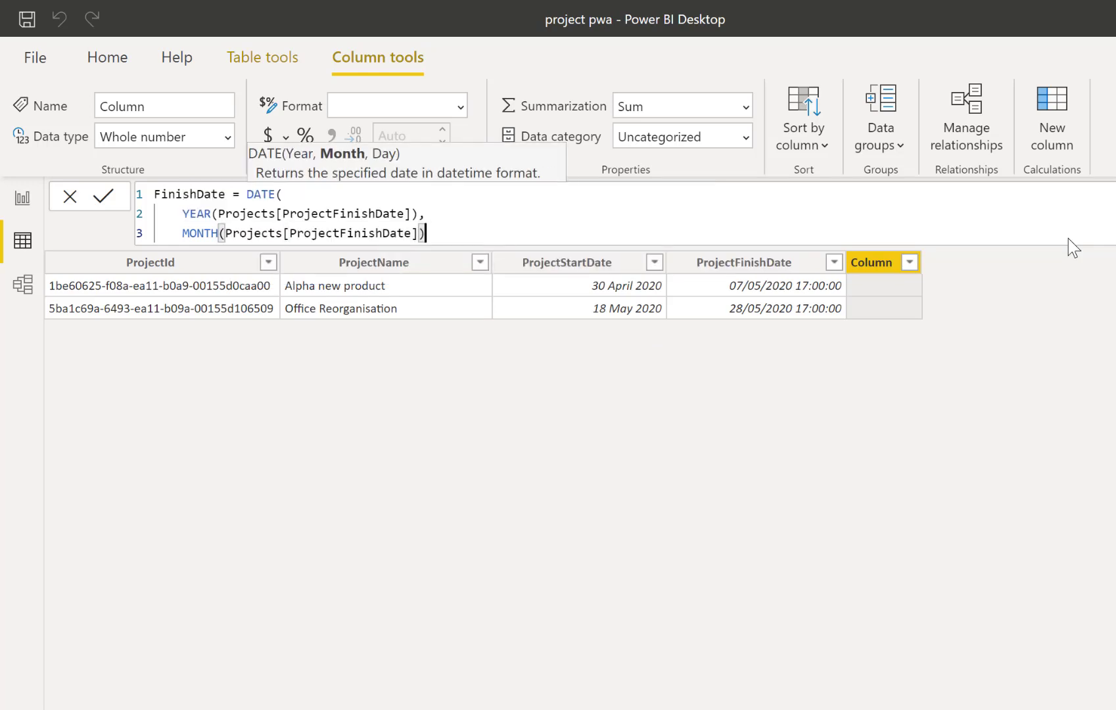
type(",")
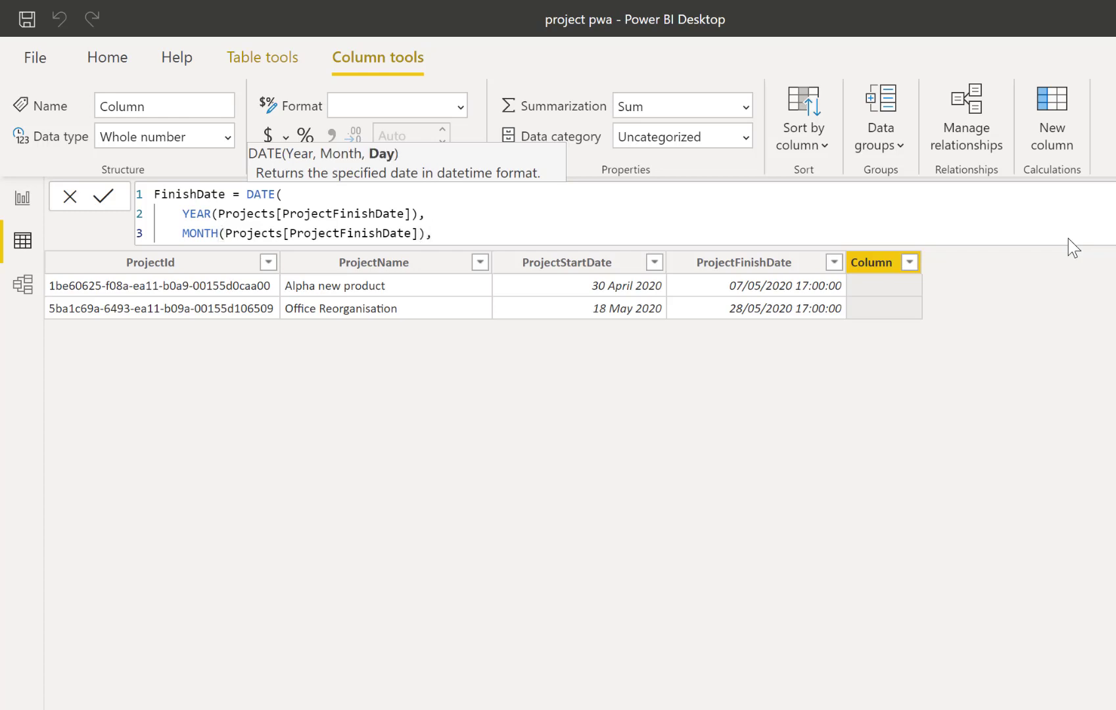
key("shift+Return")
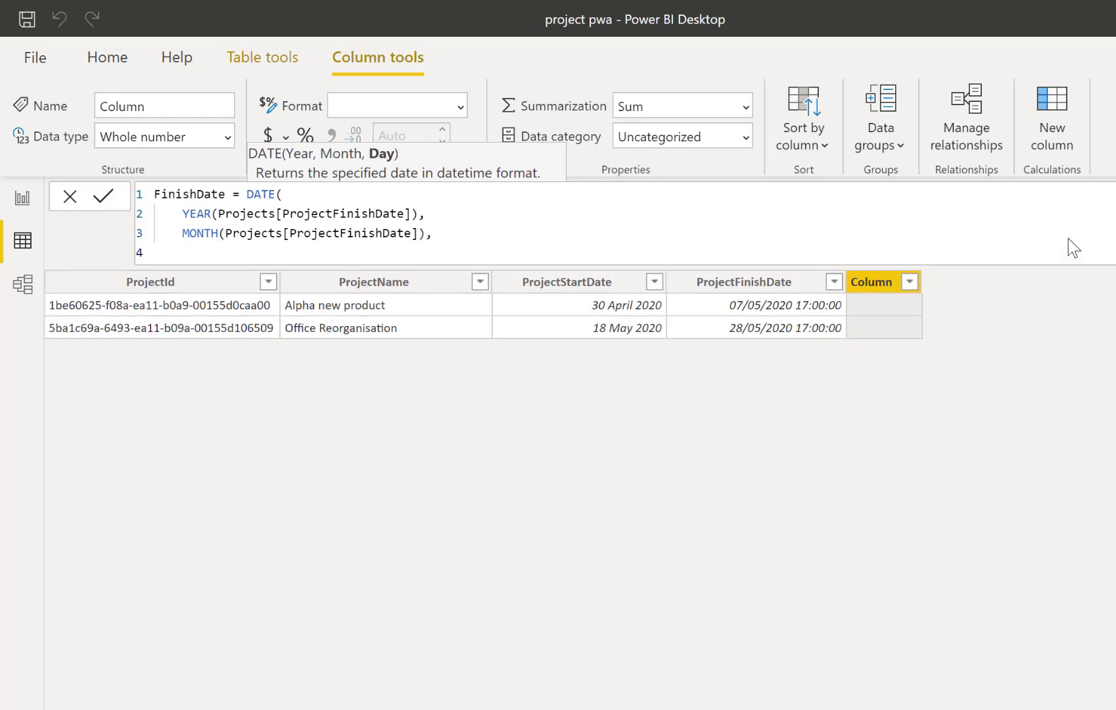
type("day")
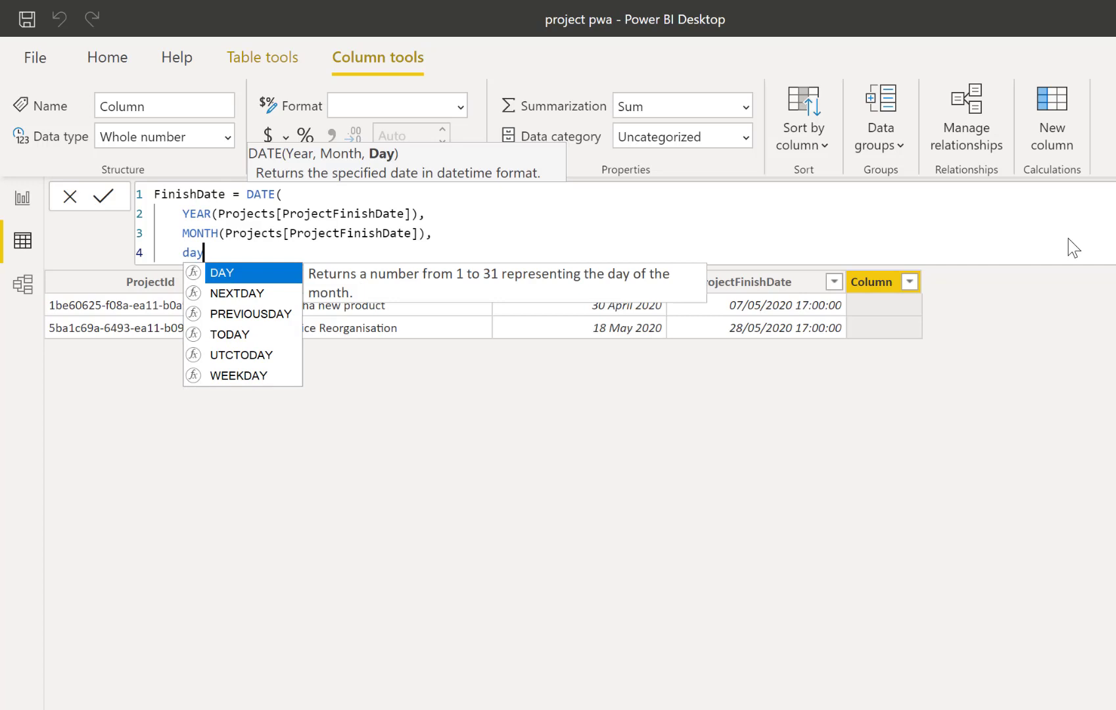
key("Tab")
type("fini")
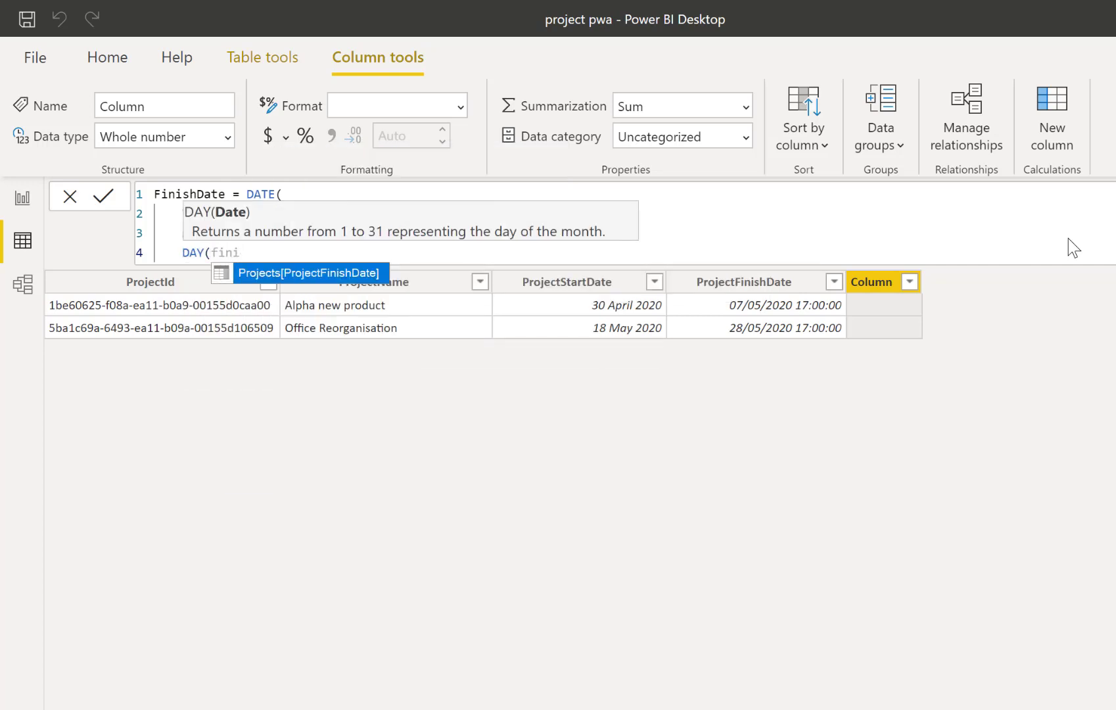
key("Tab")
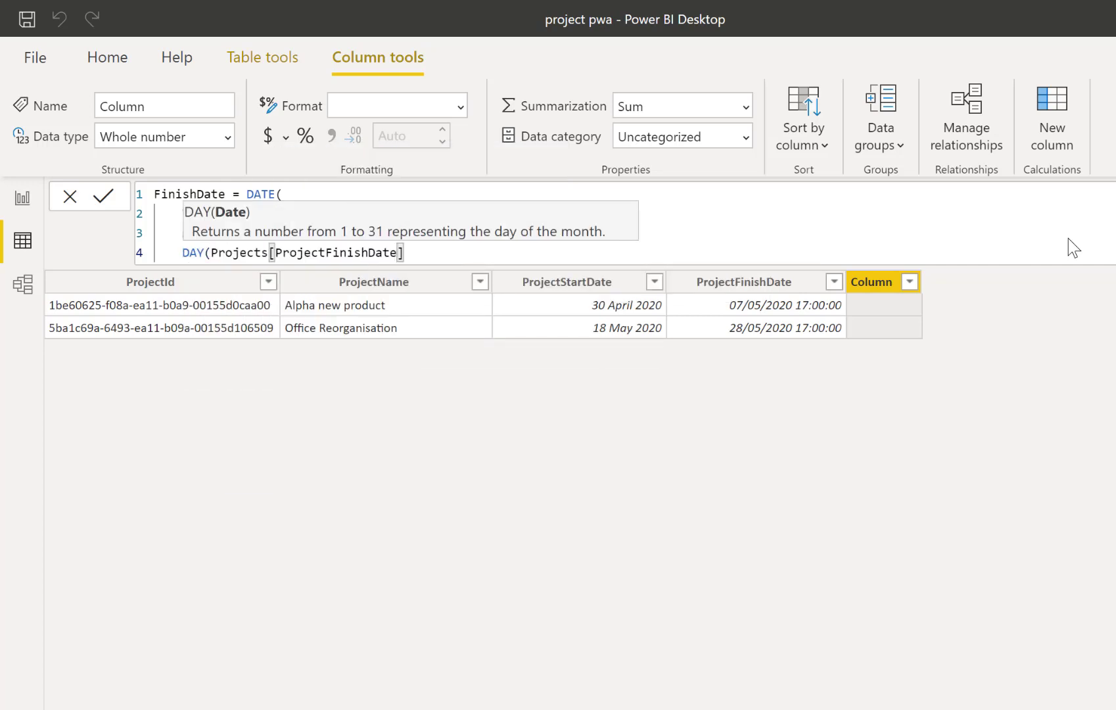
type(")")
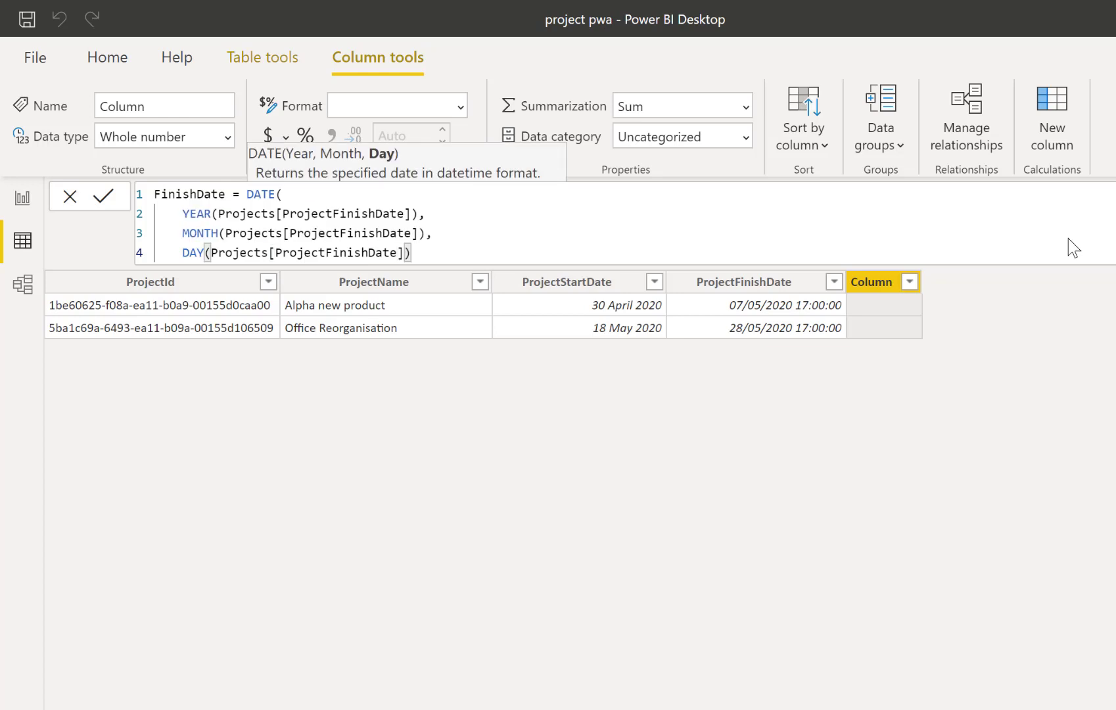
key("shift+Return")
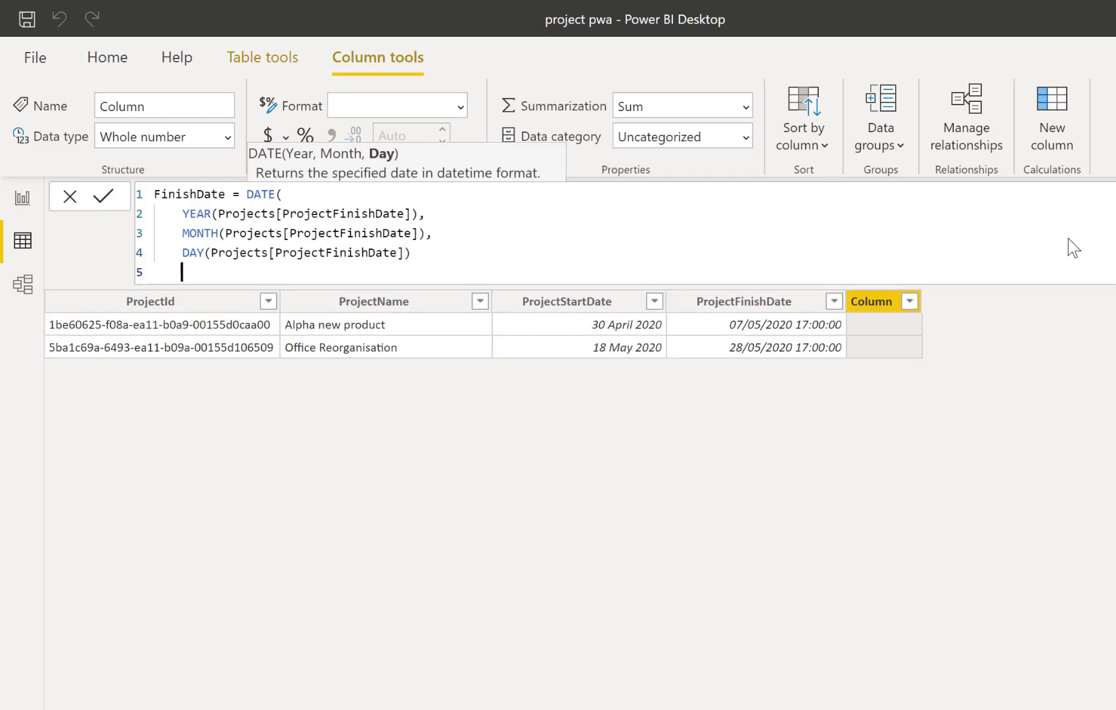
type(")")
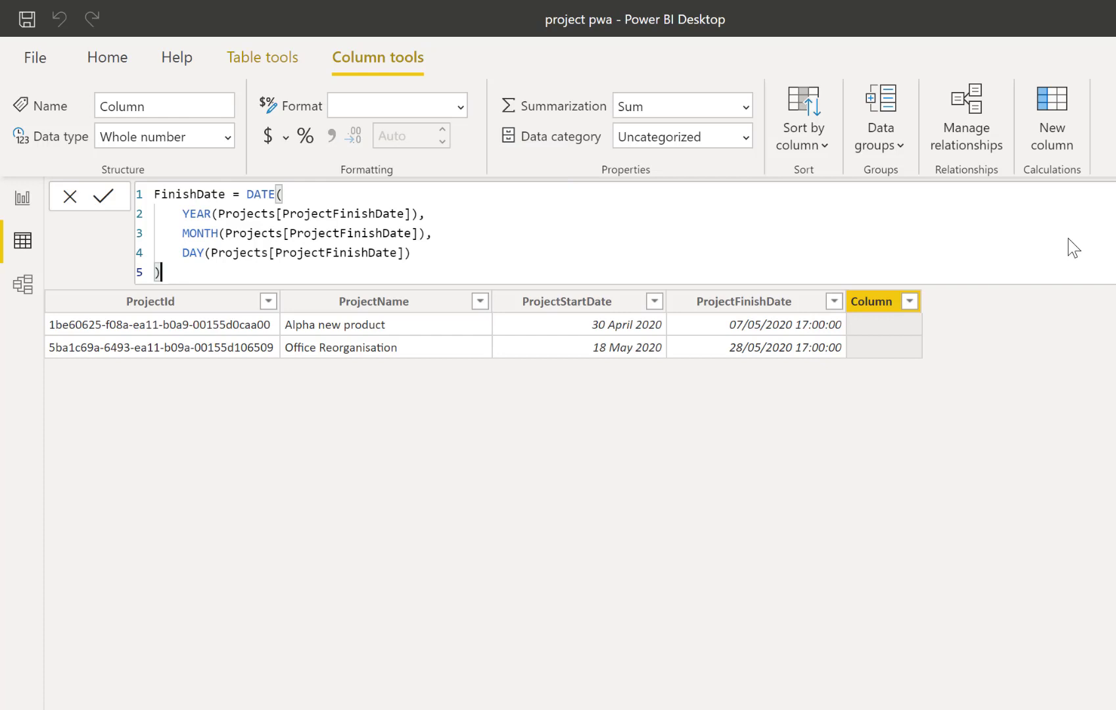
key("Return")
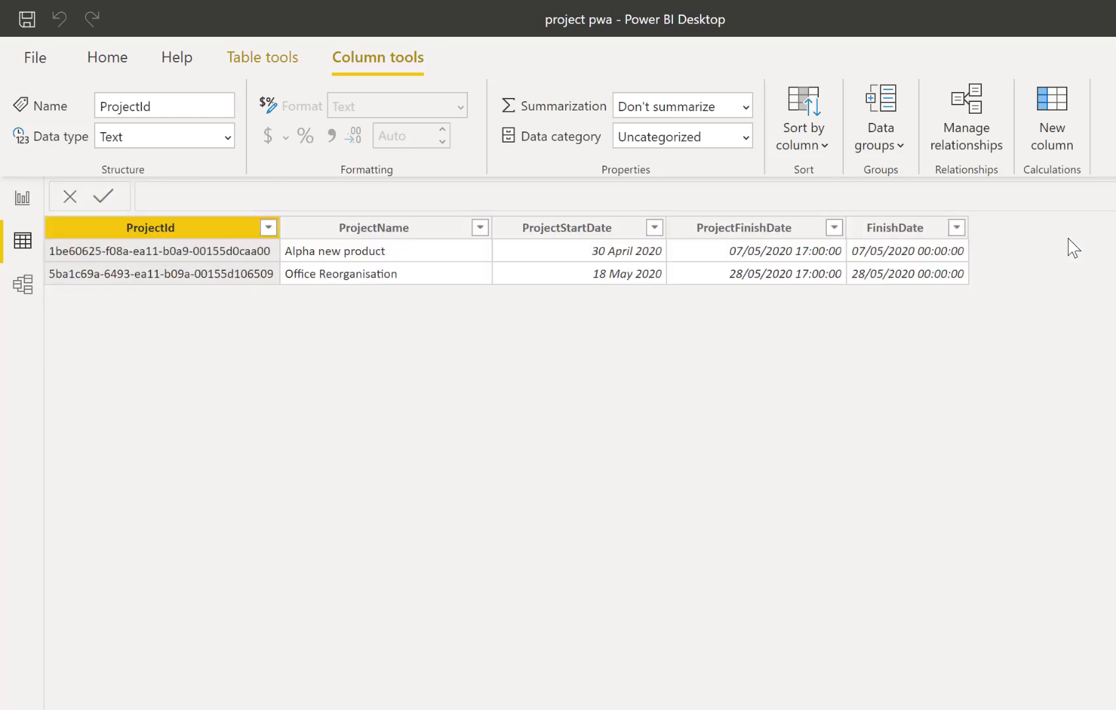
Format the FinishDate column as *14/03/2001 (dd/mm/yyyy) so it shows dates only.
left_click(885, 232)
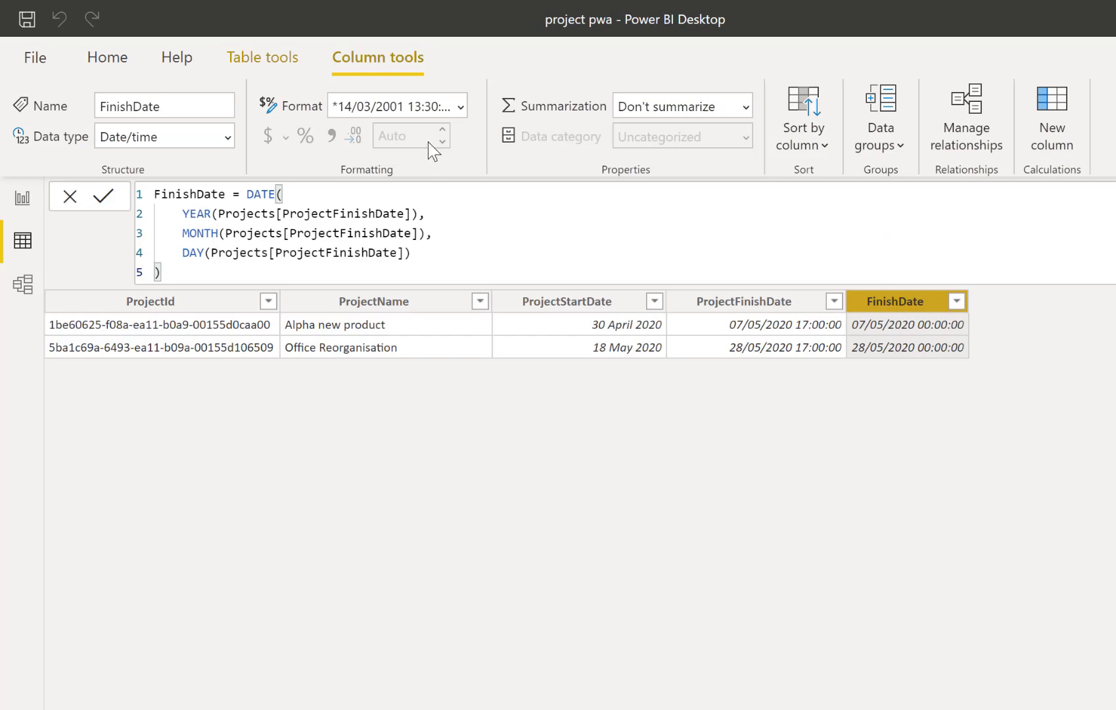
left_click(462, 107)
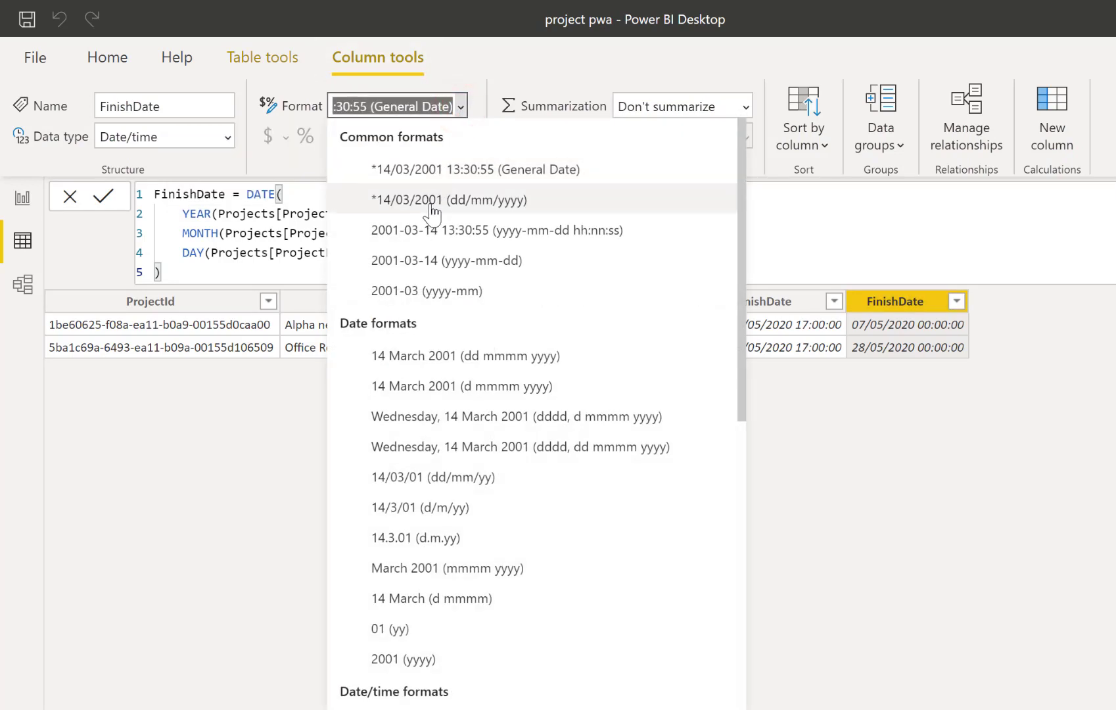
left_click(431, 206)
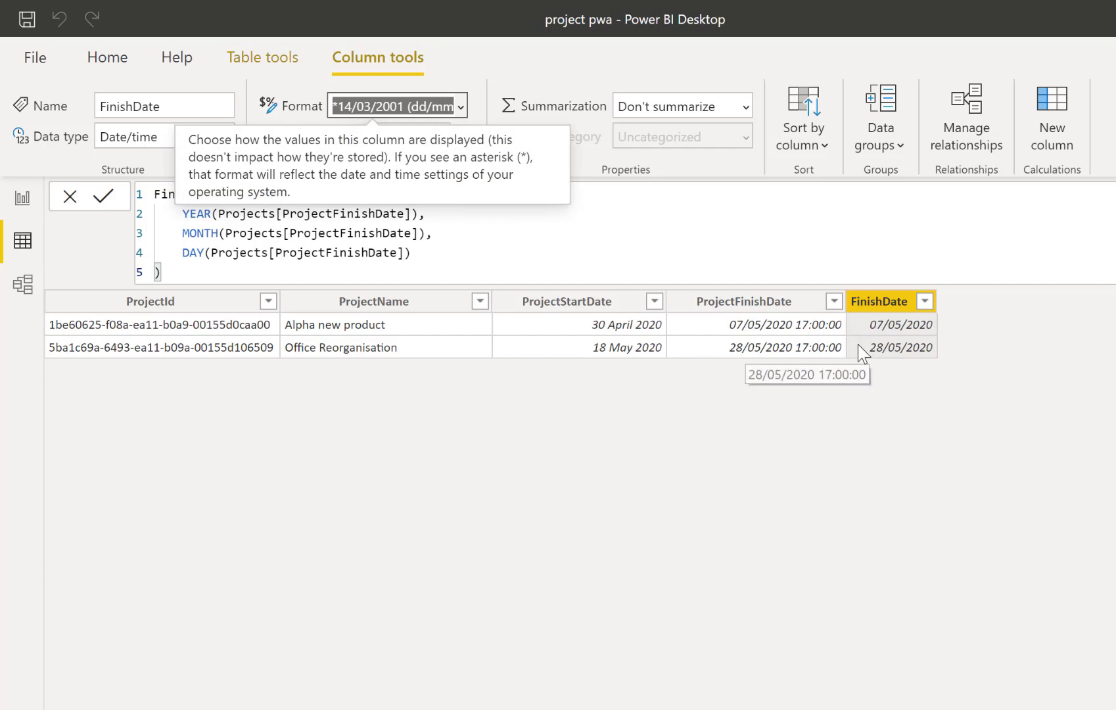
Hide the ProjectFinishDate column in report view.
right_click(749, 313)
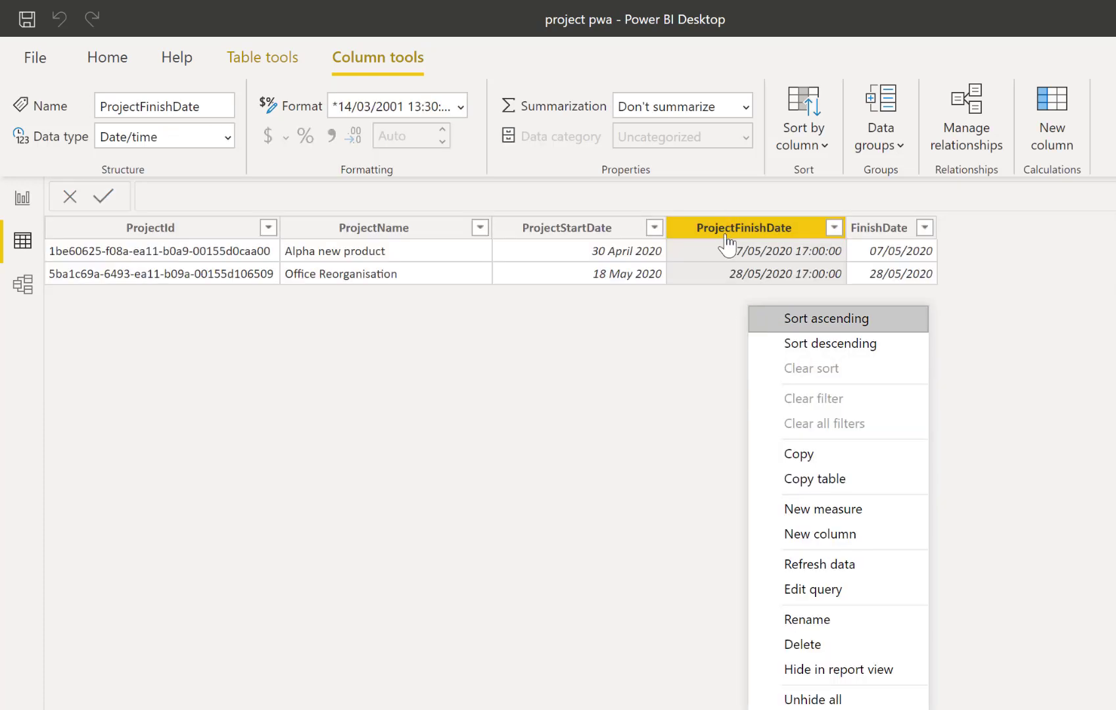
left_click(877, 669)
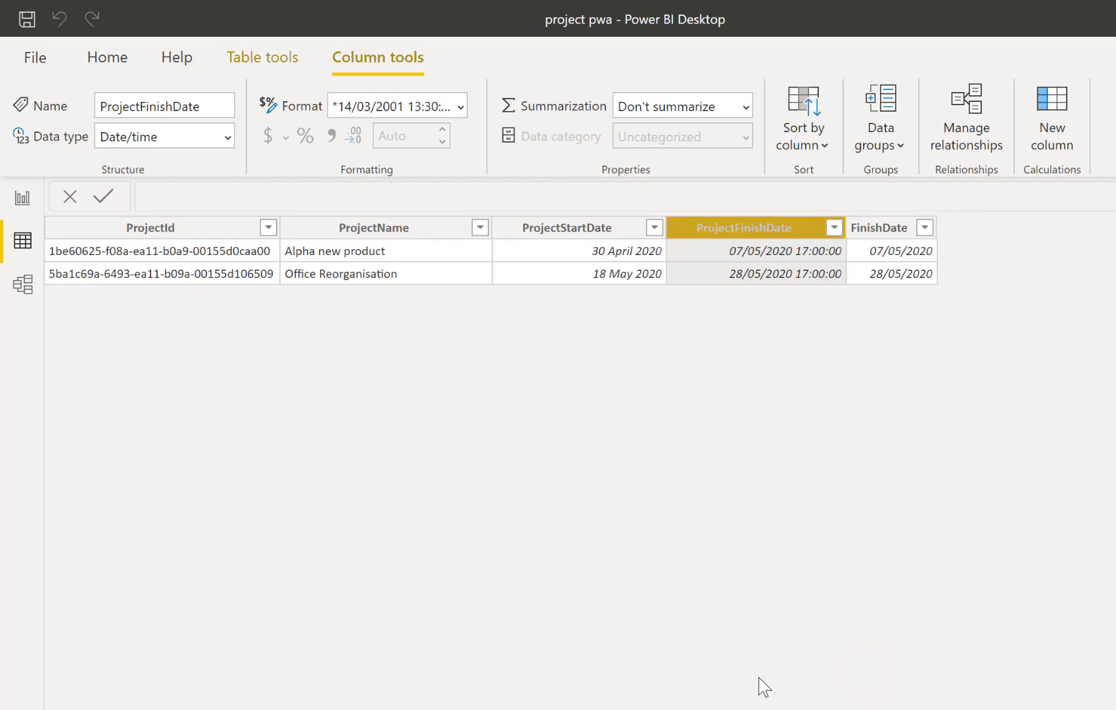